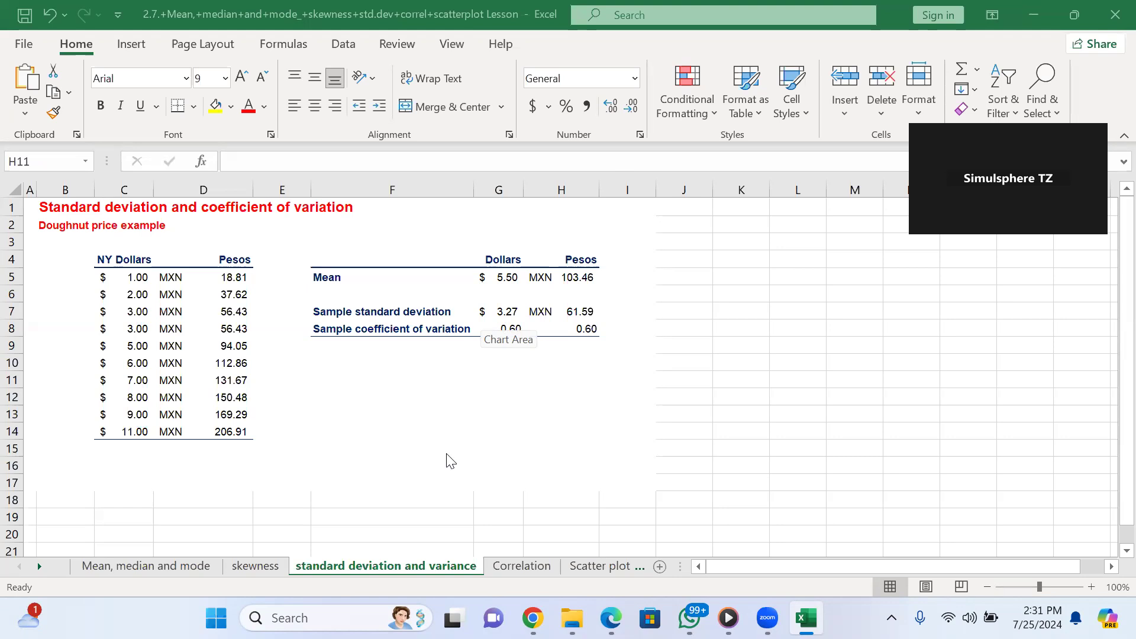
left_click(472, 471)
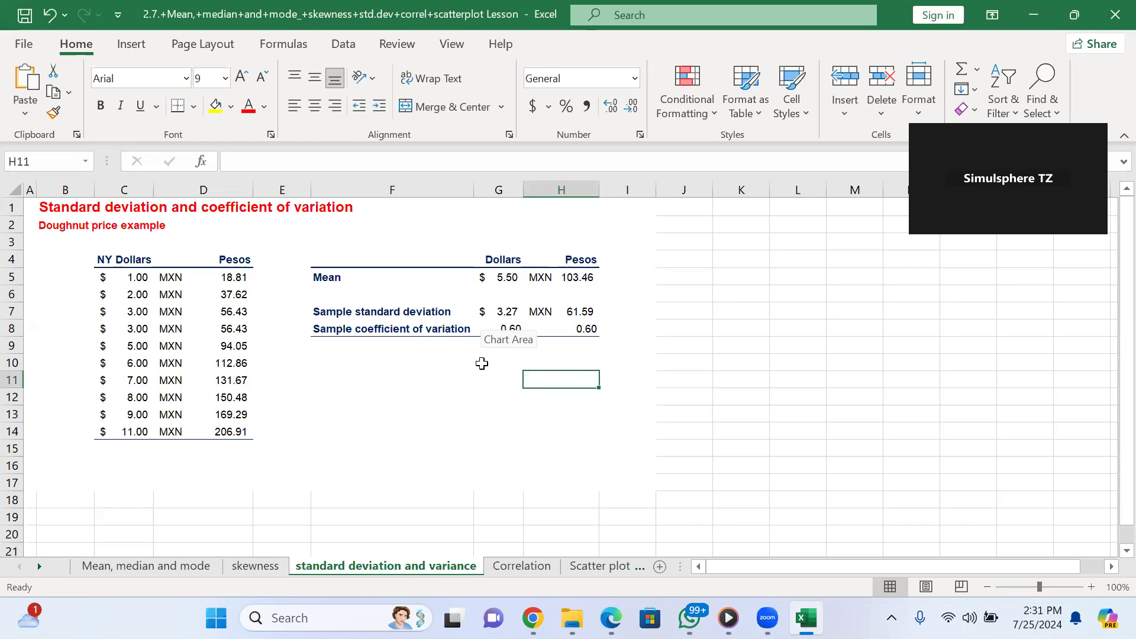
left_click(351, 396)
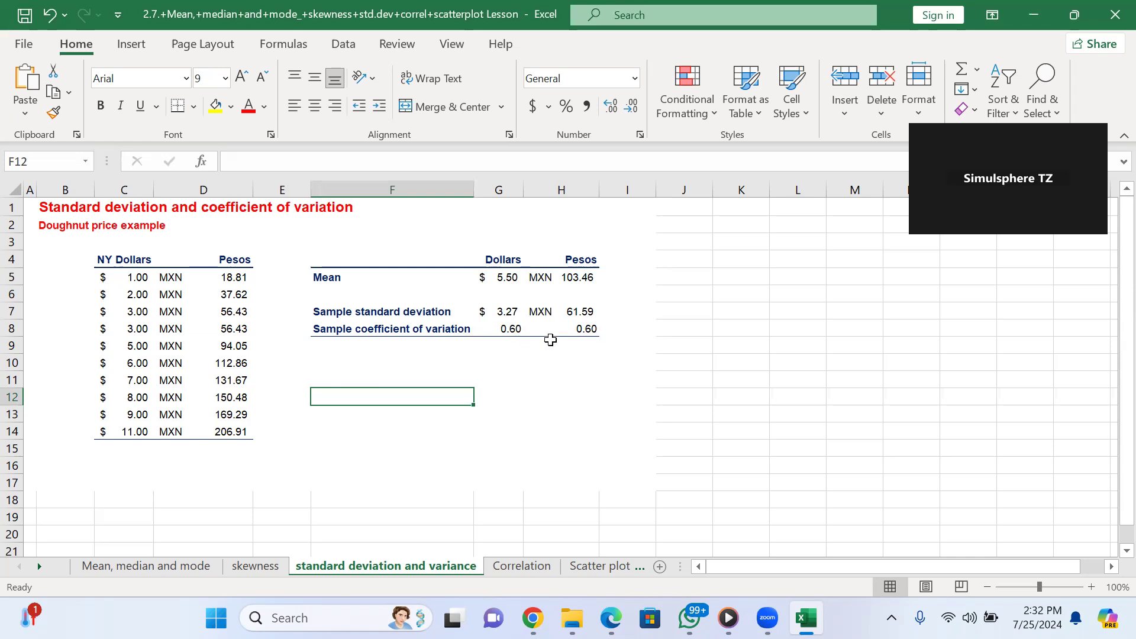
Step: Clear the dollar and peso results for the mean, sample standard deviation and sample coefficient of variation in G5:H5 and G7:H8
left_click(505, 313)
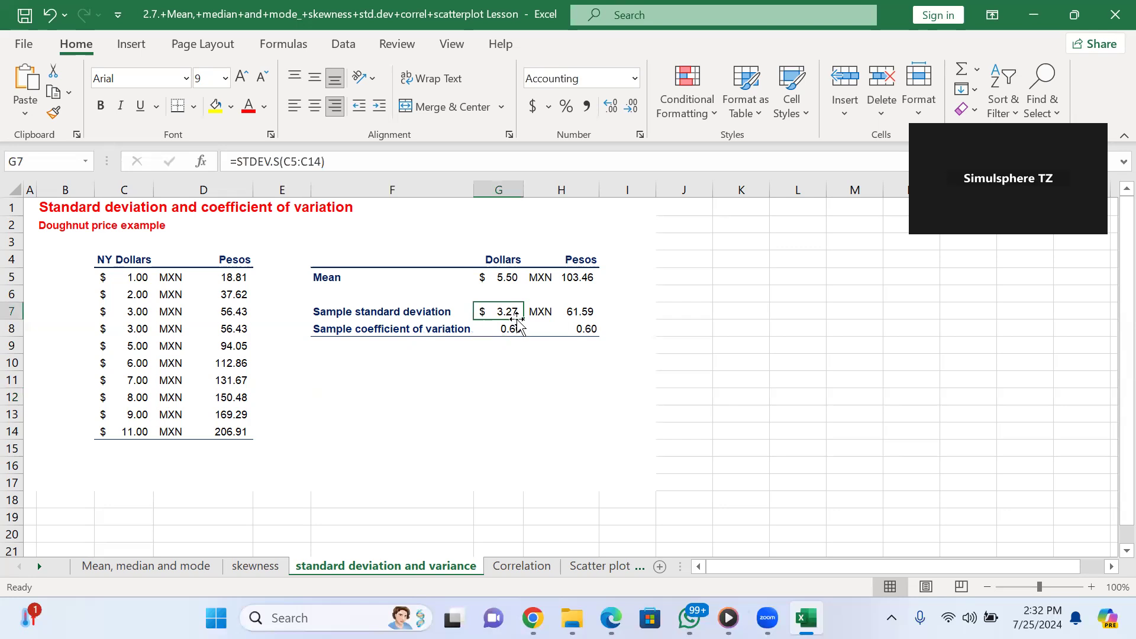
key("Delete")
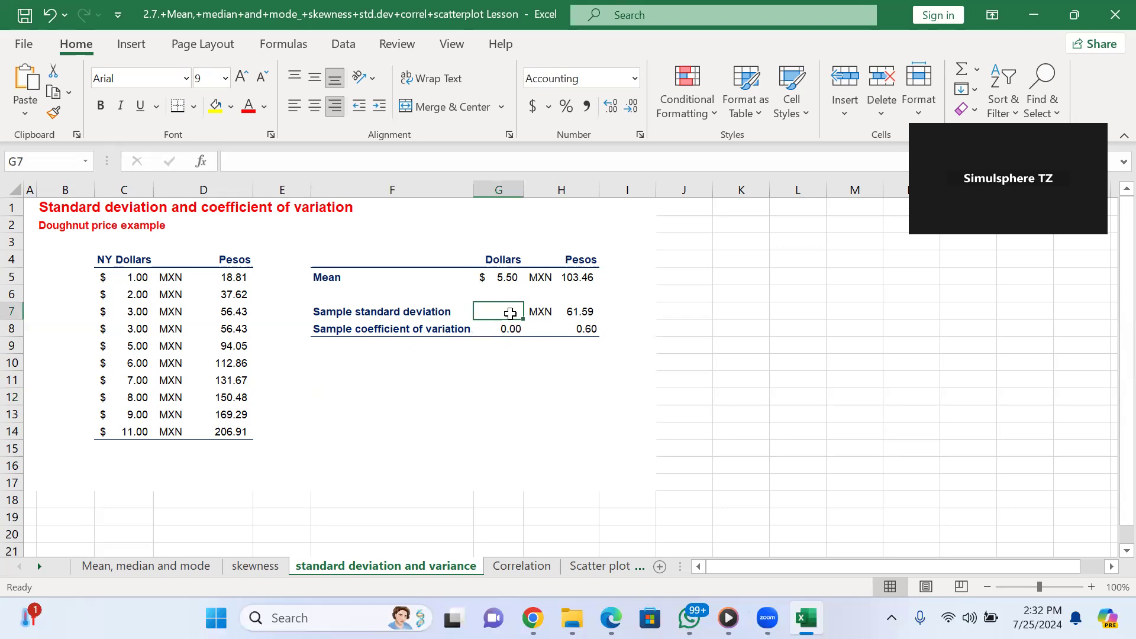
left_click(579, 311)
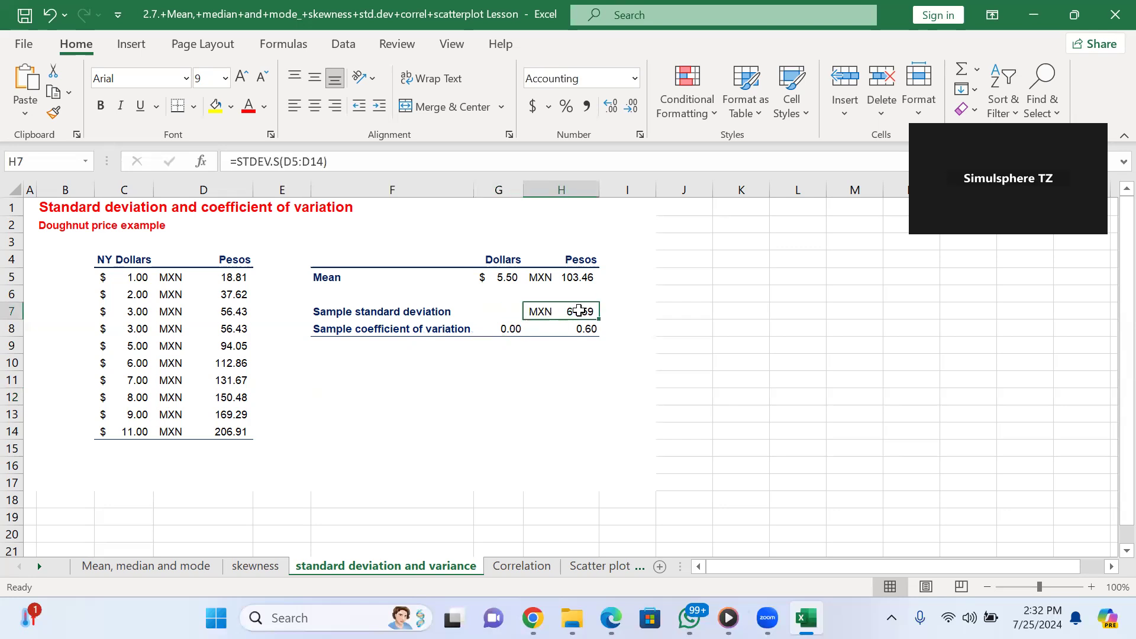
key("Delete")
left_click(509, 275)
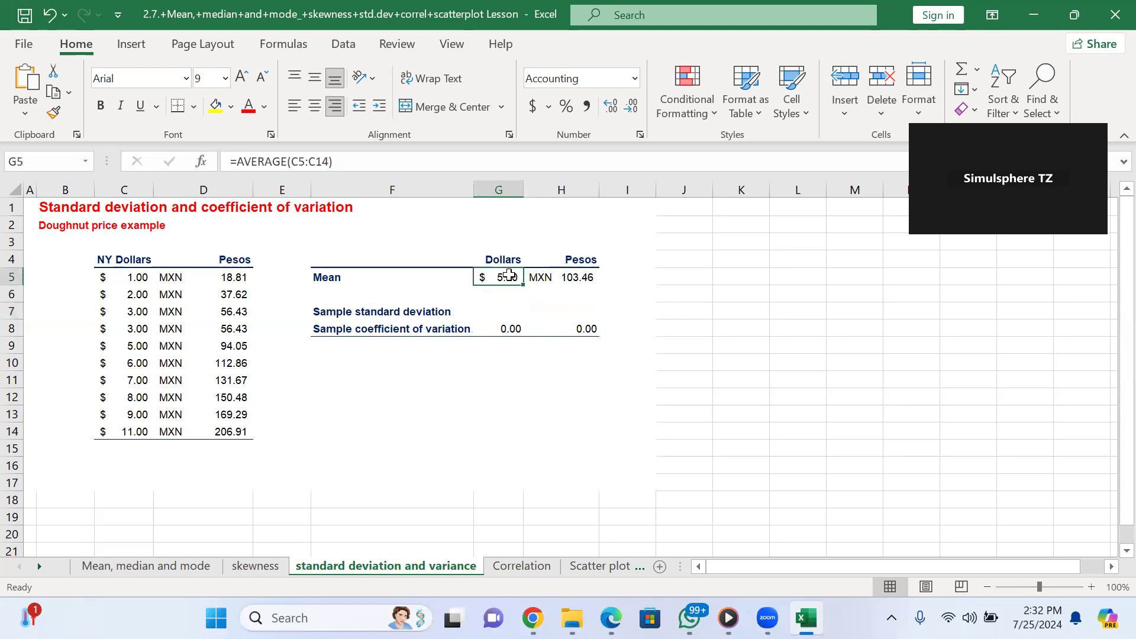
key("Delete")
left_click(563, 282)
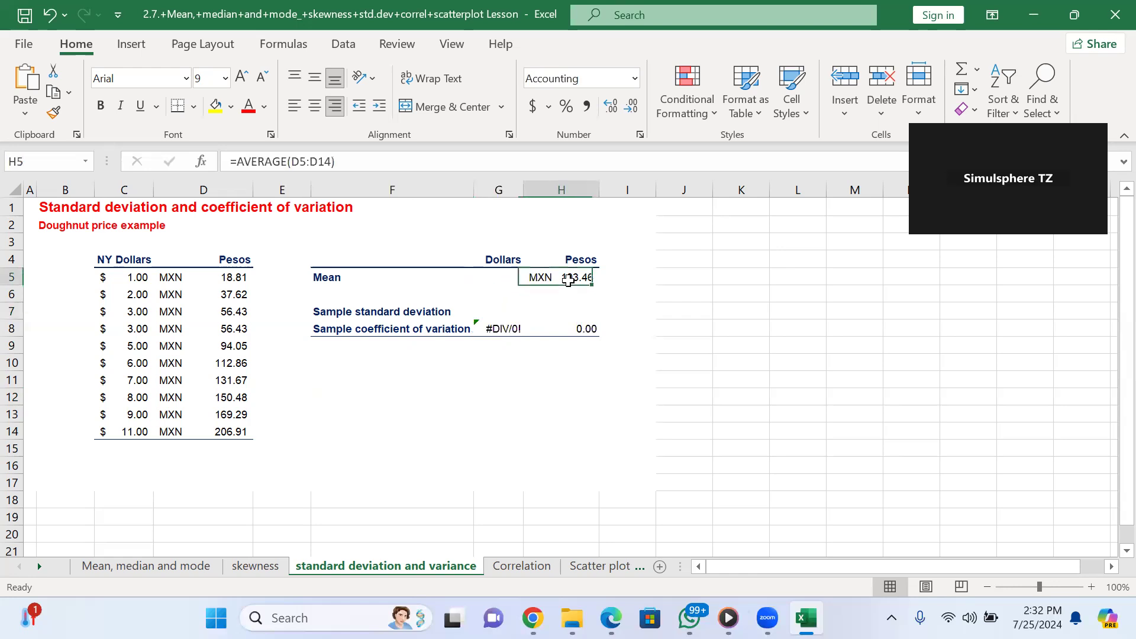
key("Delete")
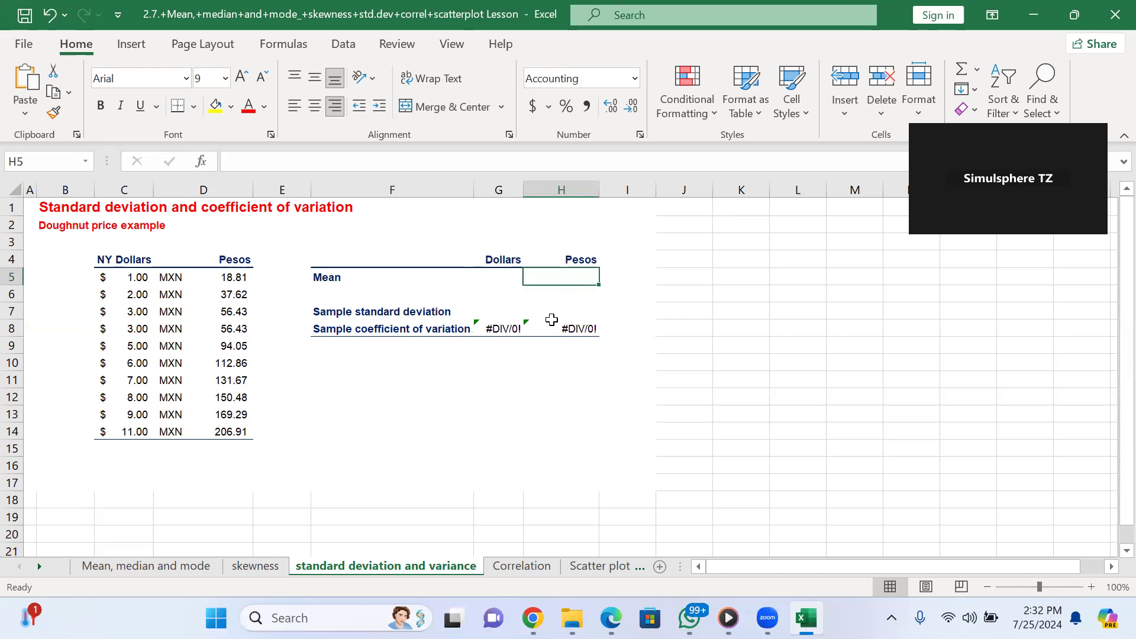
left_click(503, 329)
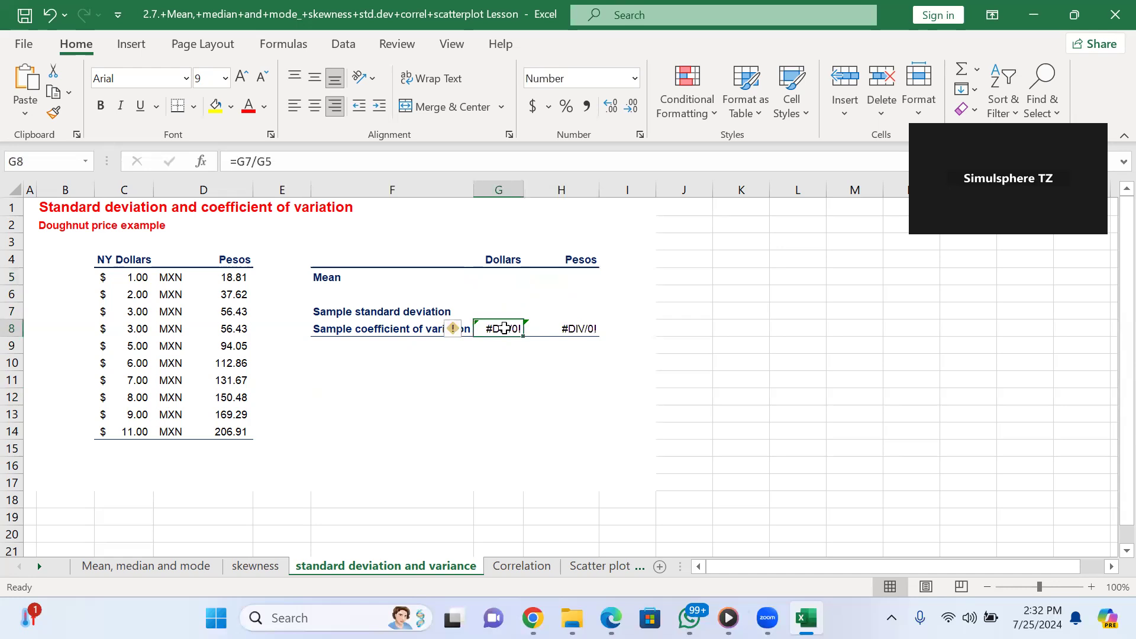
left_click(574, 330)
key("Delete")
Step: Calculate the dollar mean in G5 with =AVERAGE(C5:C14) and copy the formula across to the peso mean in H5
left_click(510, 280)
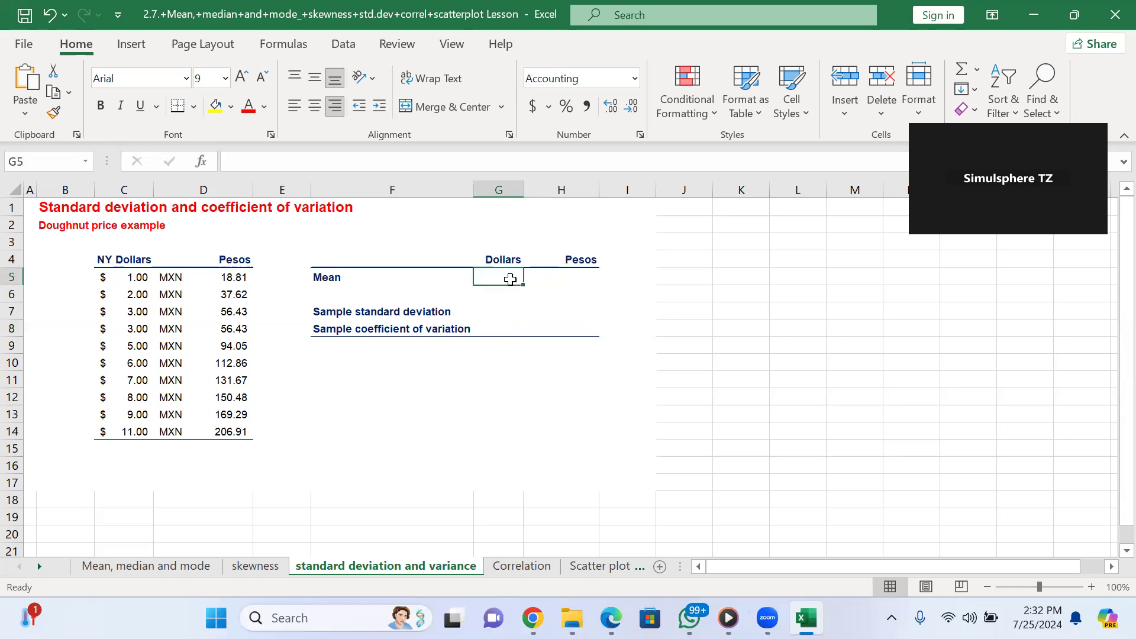
type("=AVE")
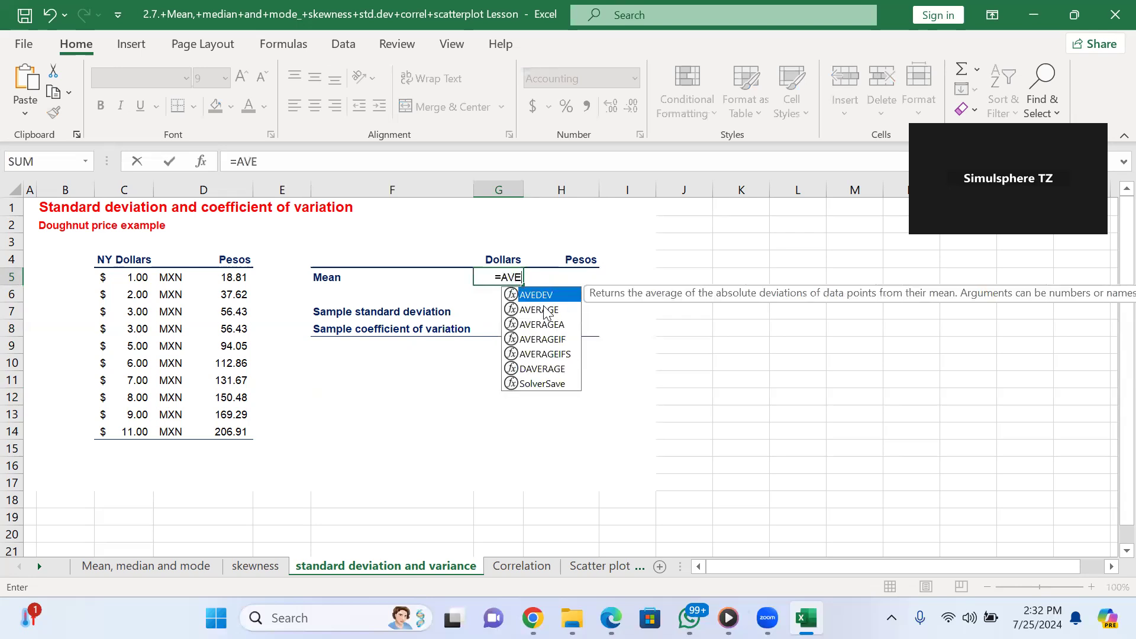
double_click(544, 308)
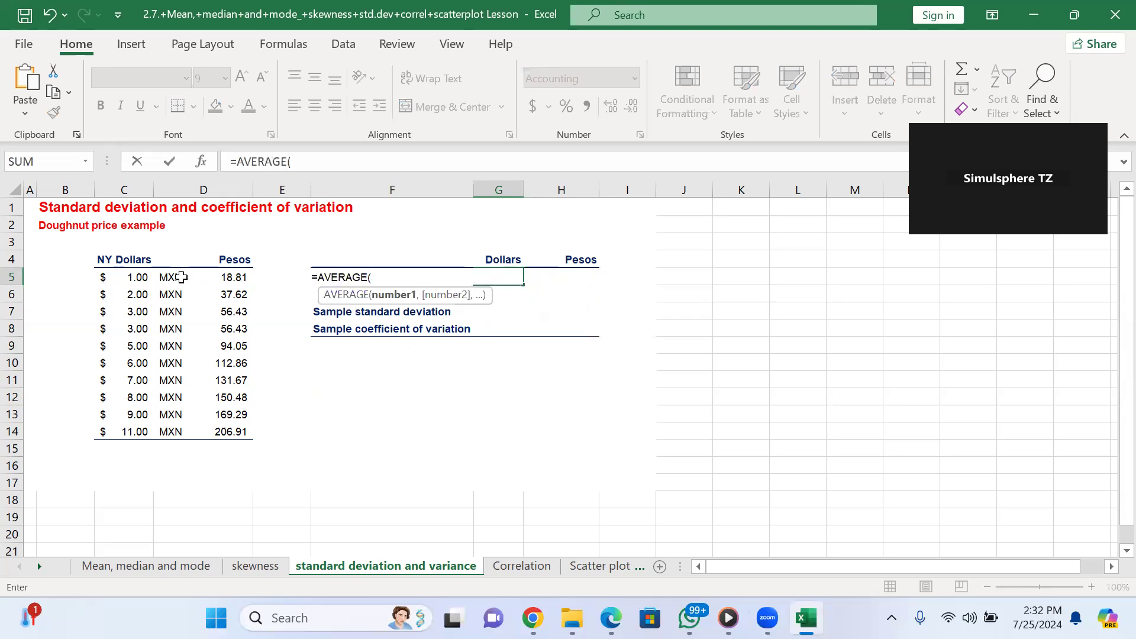
left_click(155, 277)
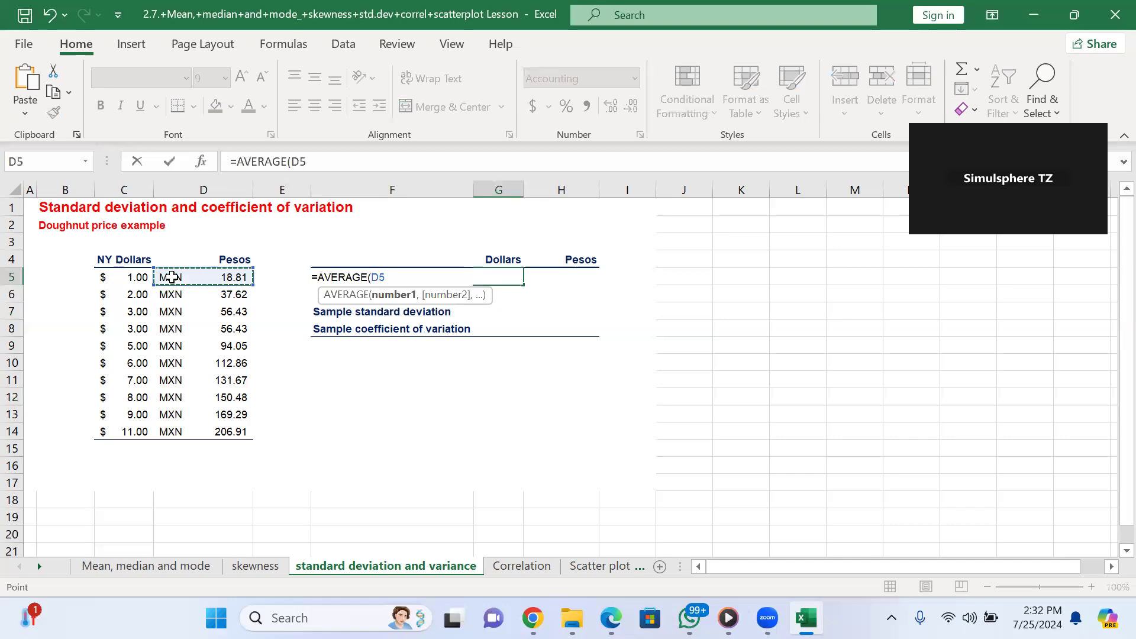
left_click(141, 277)
left_click_drag(140, 277, 136, 427)
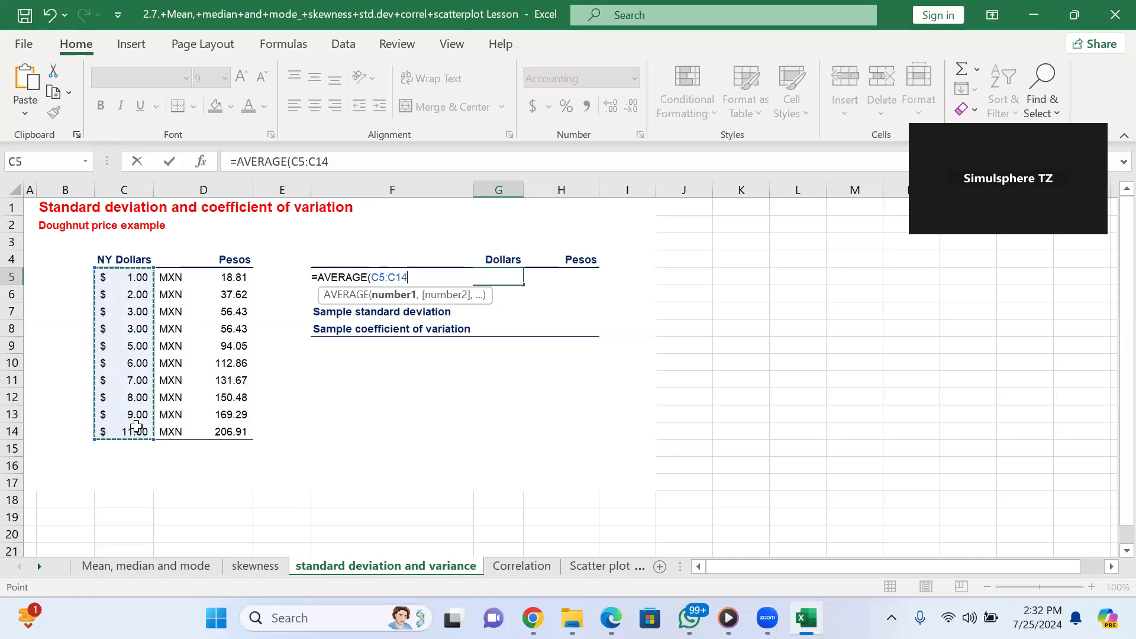
key("Return")
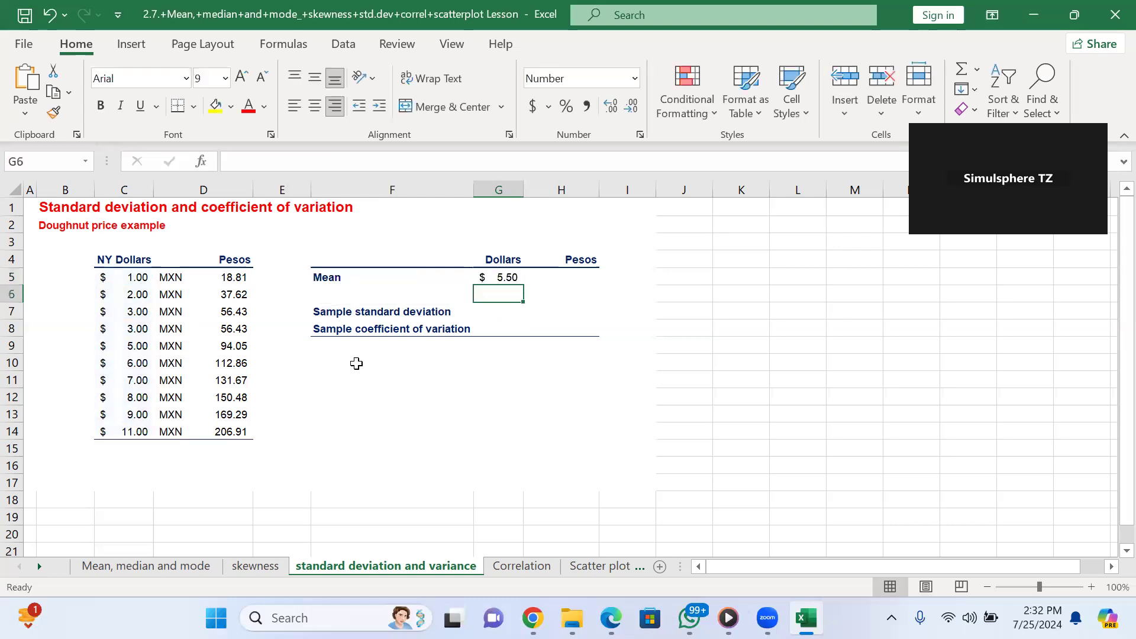
left_click(504, 278)
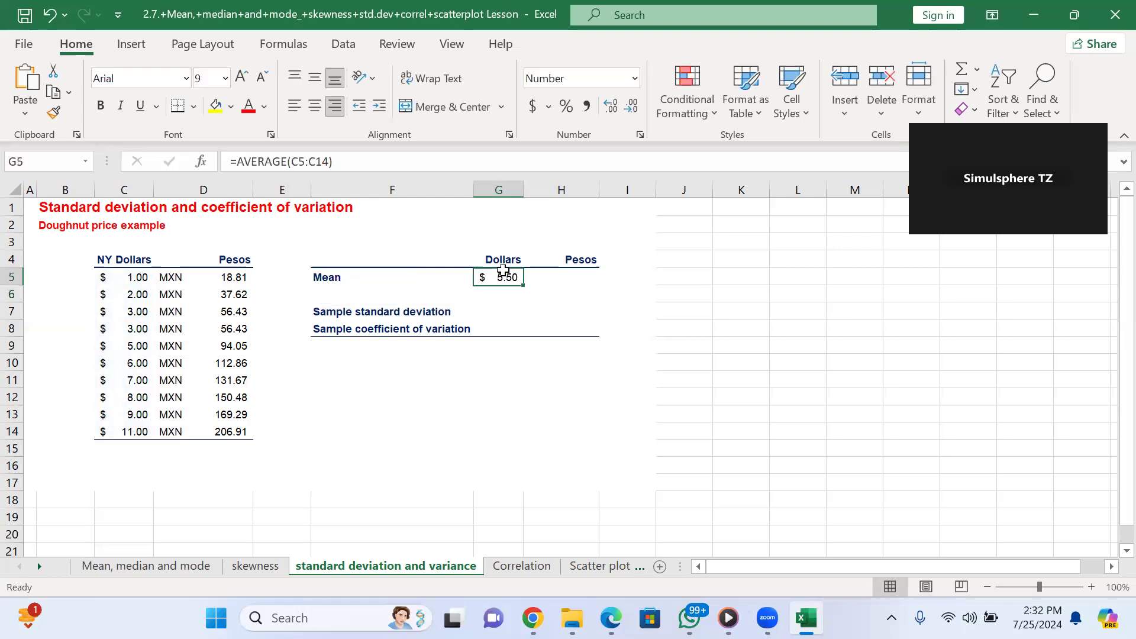
left_click_drag(523, 285, 575, 290)
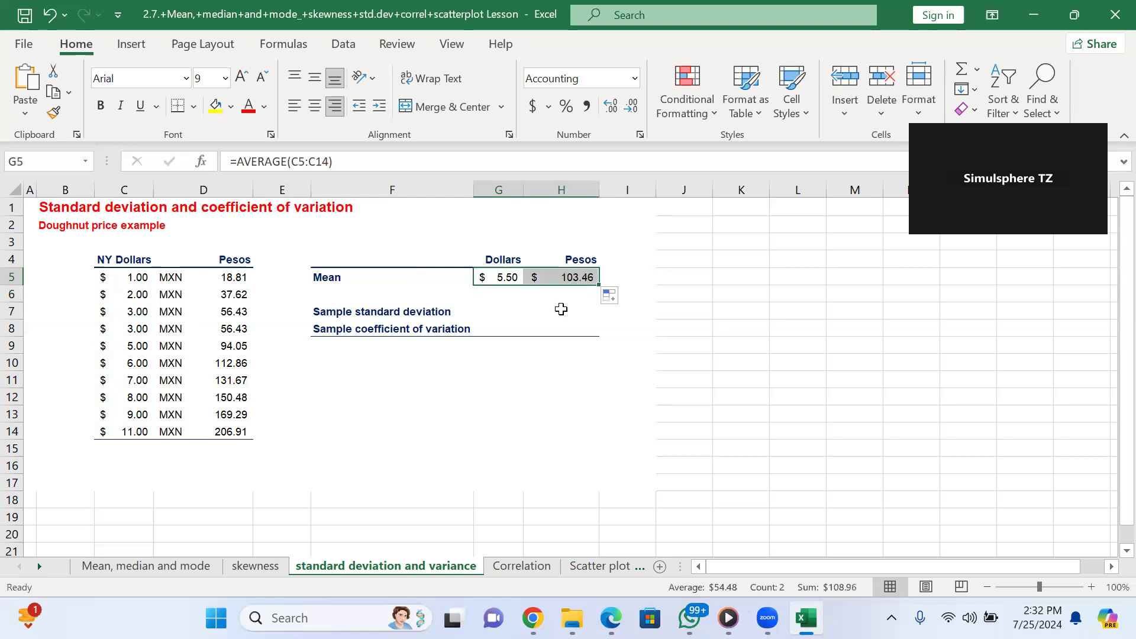
Step: Calculate the dollar sample standard deviation in G7 with =STDEV.S(C5:C14) and copy the formula across to the peso cell H7
left_click(481, 311)
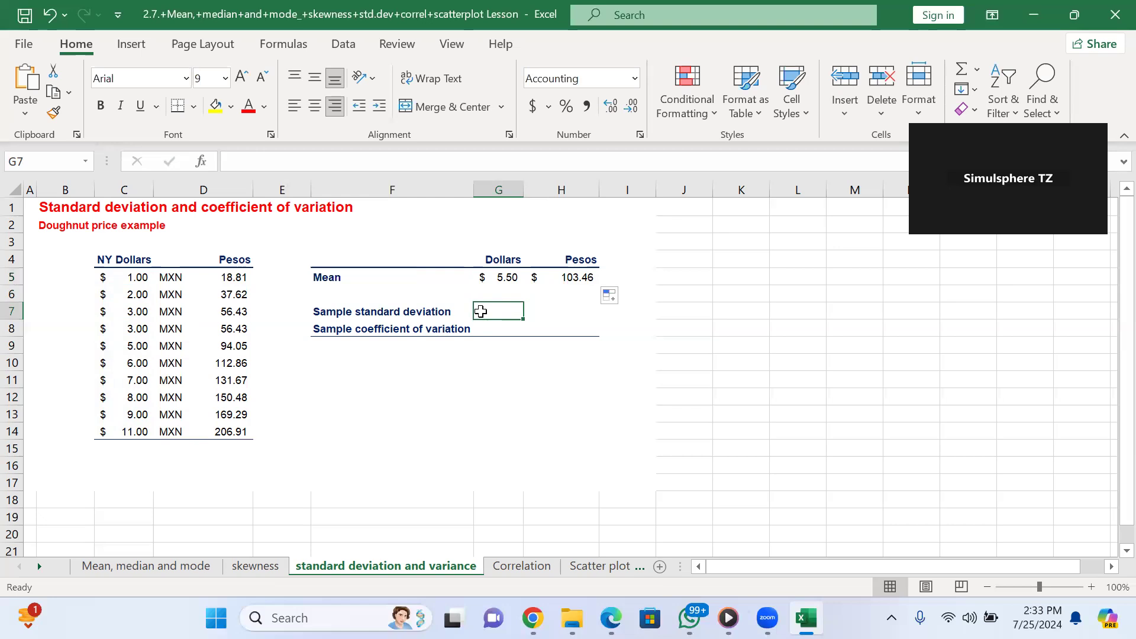
type("=")
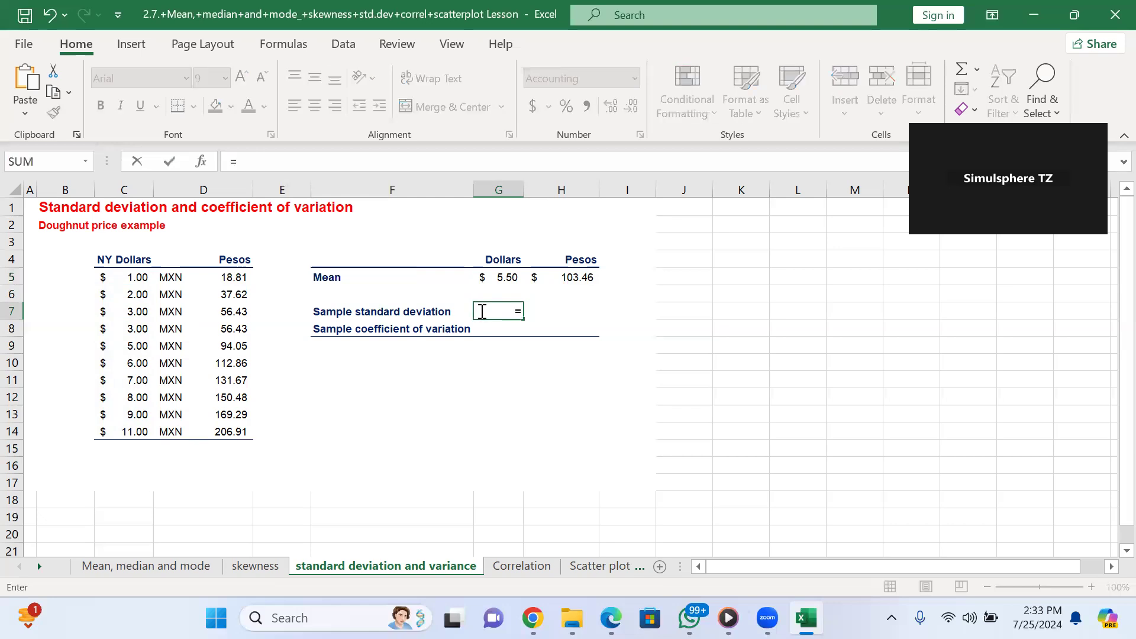
type("S")
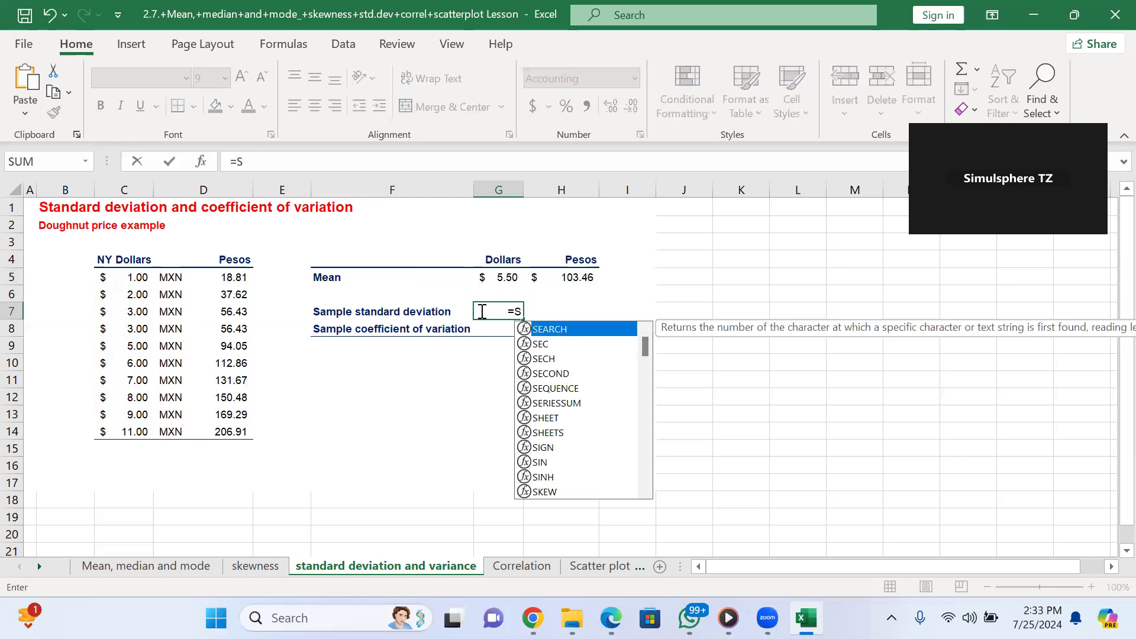
type("TD")
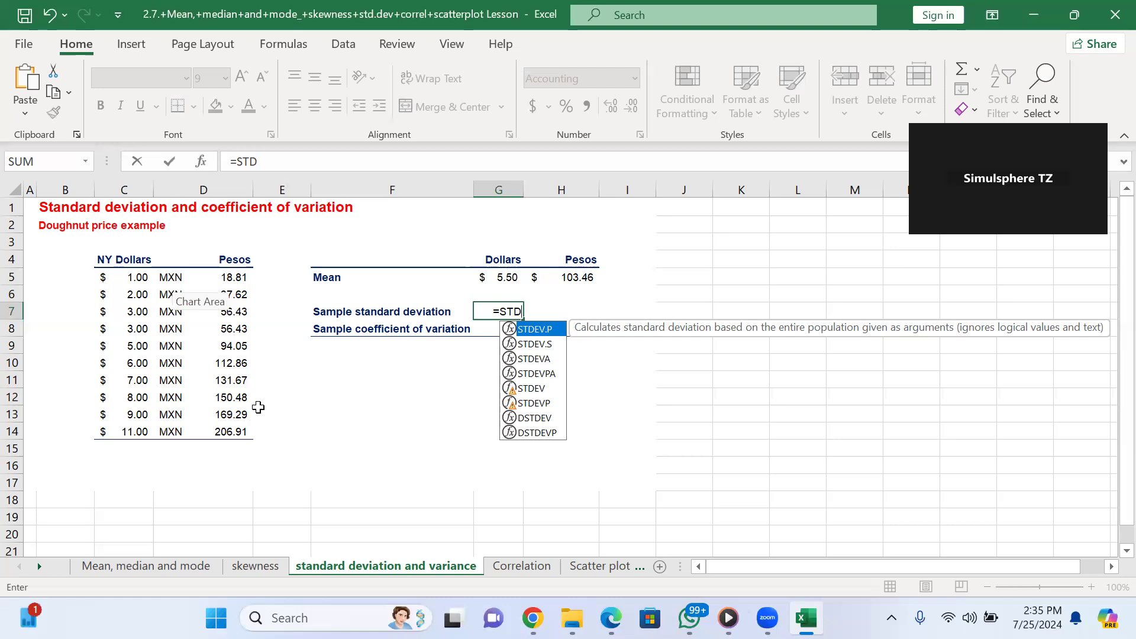
left_click(545, 349)
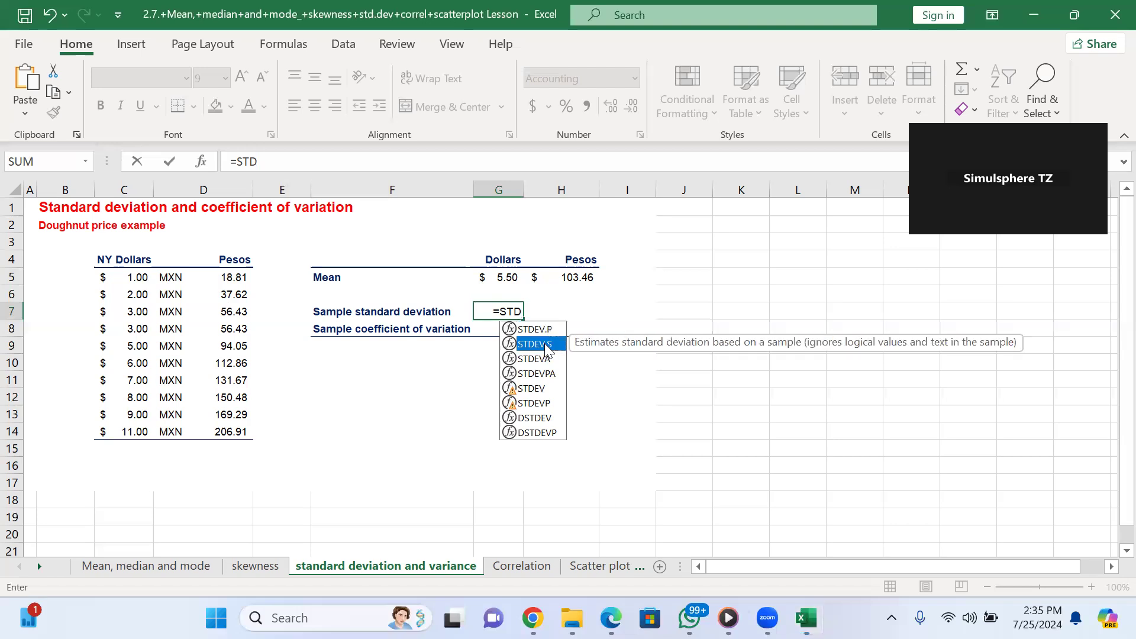
double_click(546, 350)
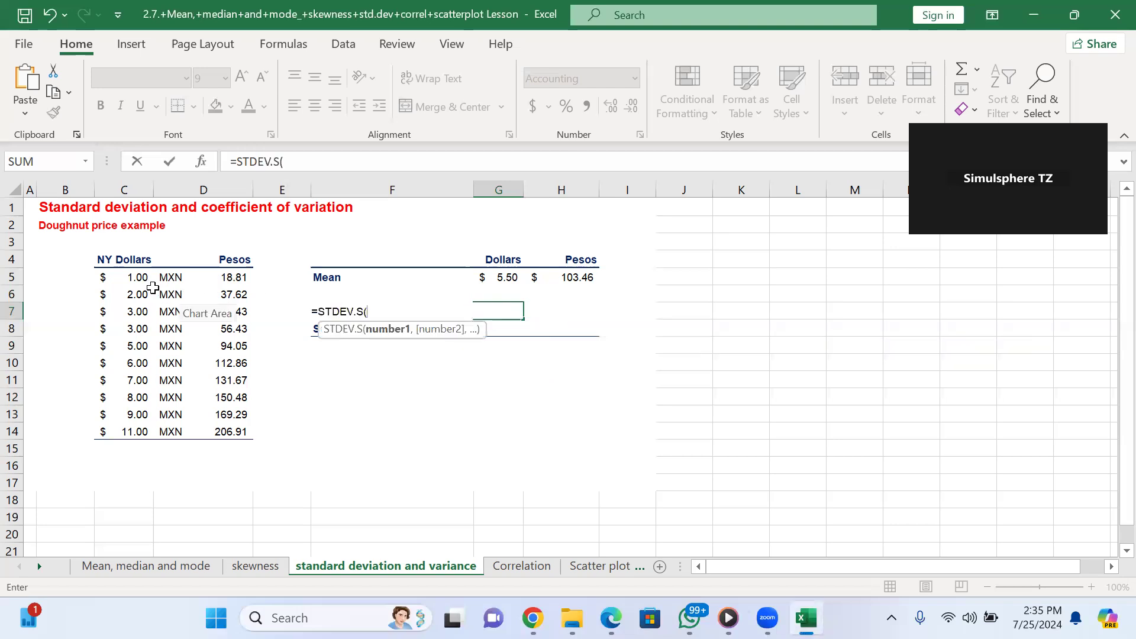
left_click_drag(148, 278, 138, 422)
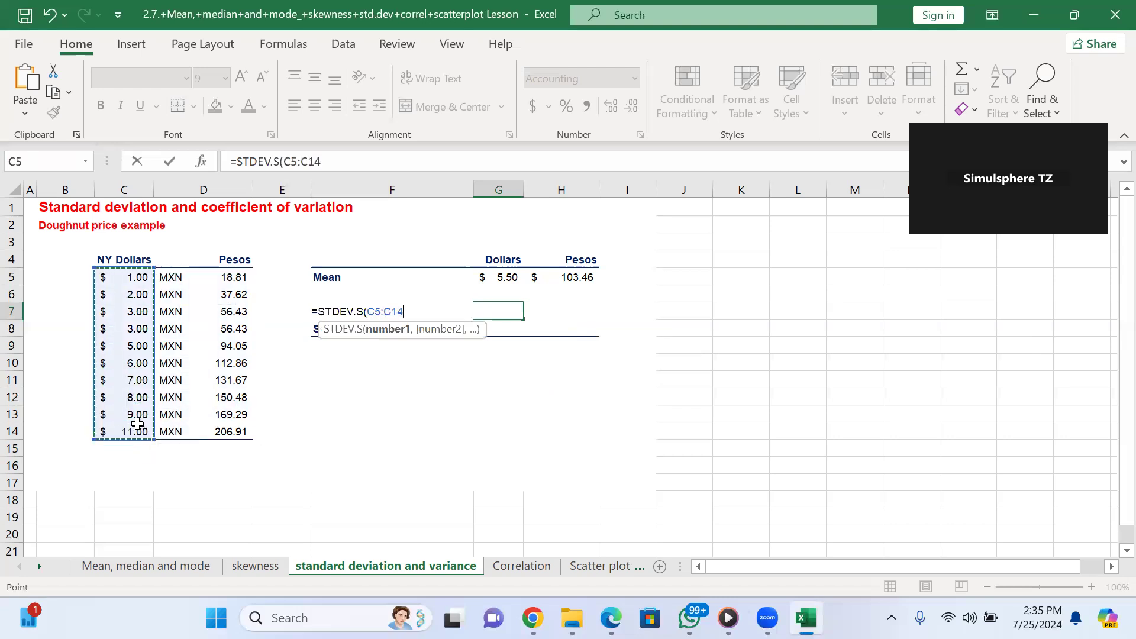
key("Return")
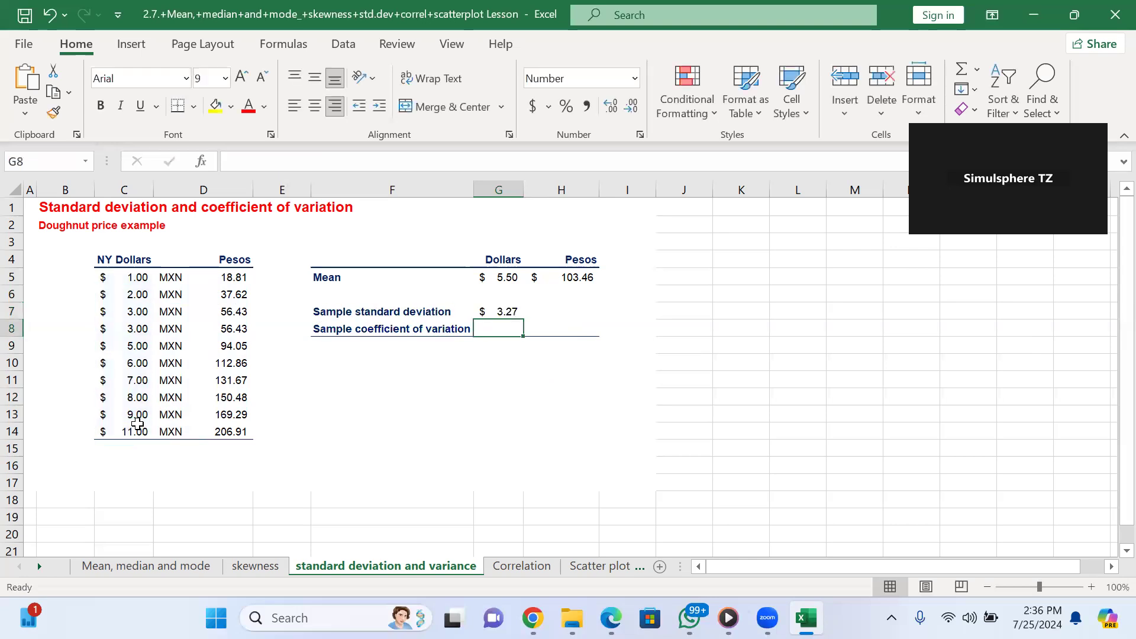
left_click(500, 312)
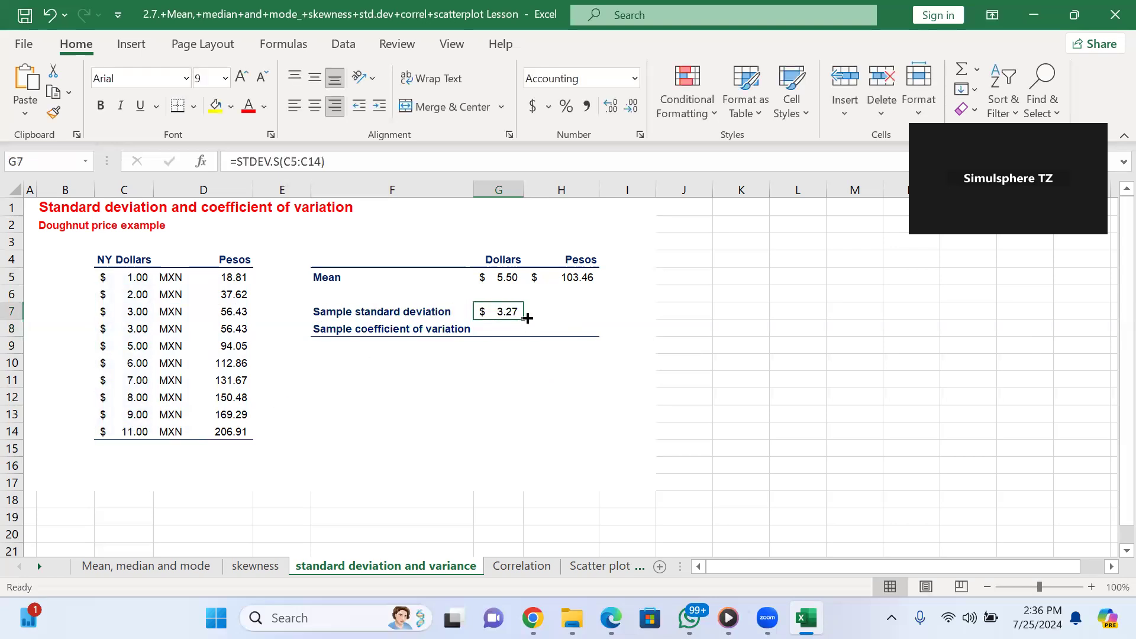
left_click_drag(527, 322, 599, 311)
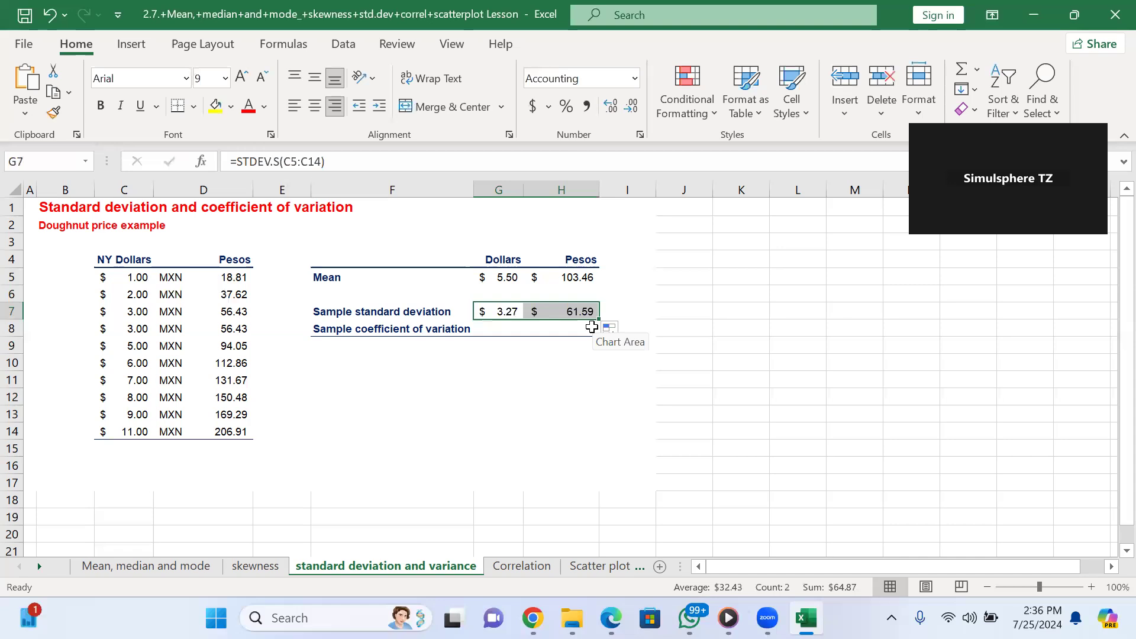
Step: Compare the mean and sample standard deviation of the dollar prices with those of the peso prices
left_click(511, 326)
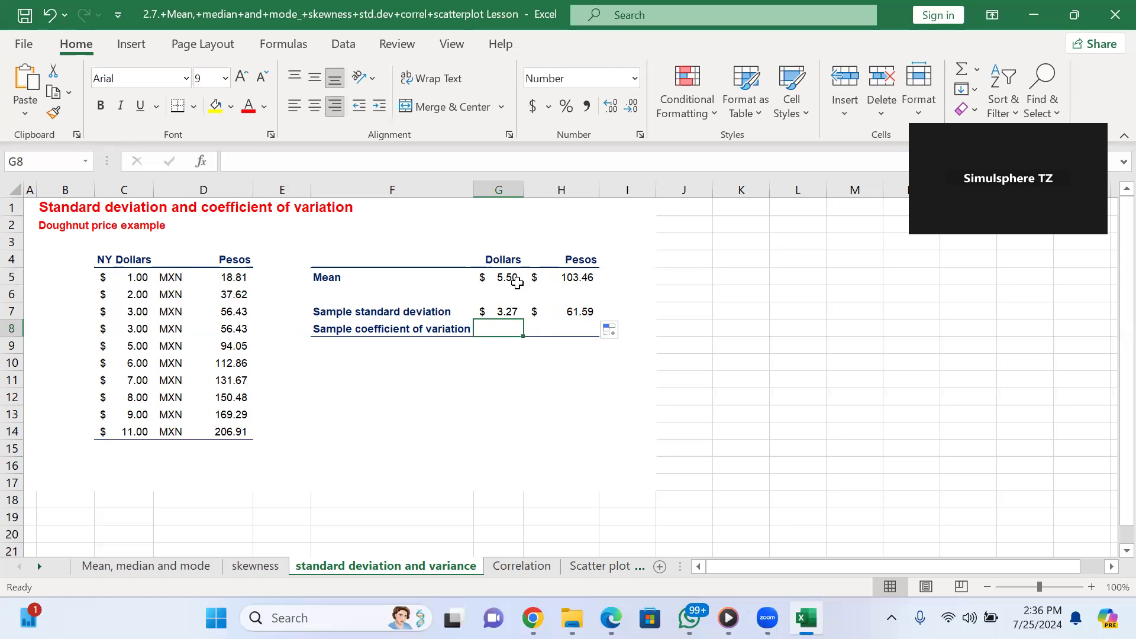
left_click(588, 283)
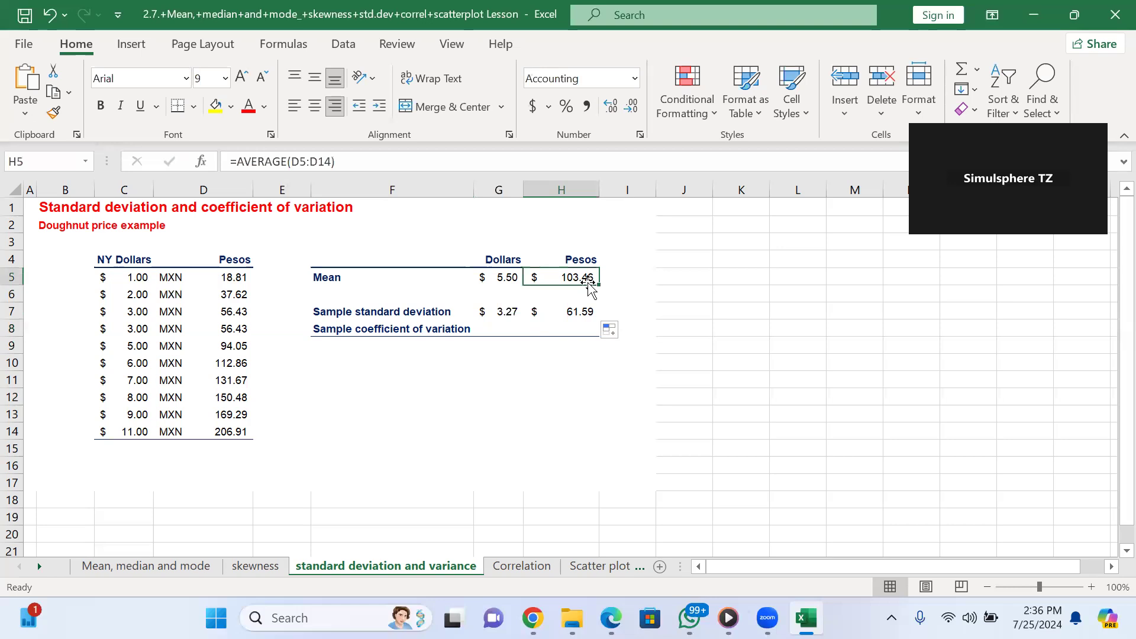
left_click(581, 312)
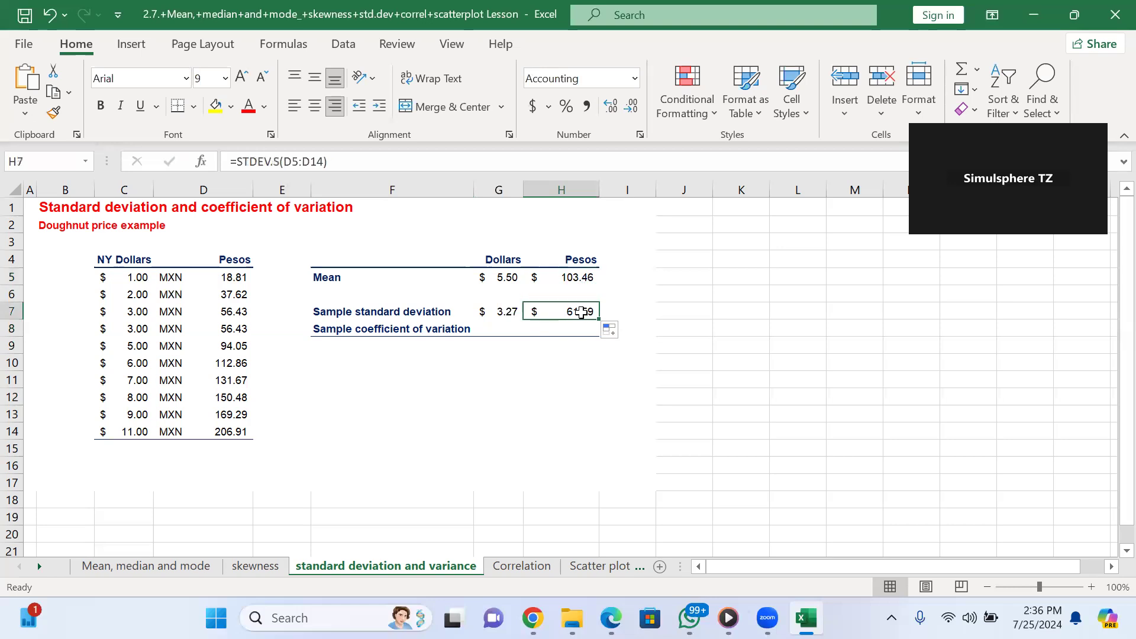
left_click(510, 276)
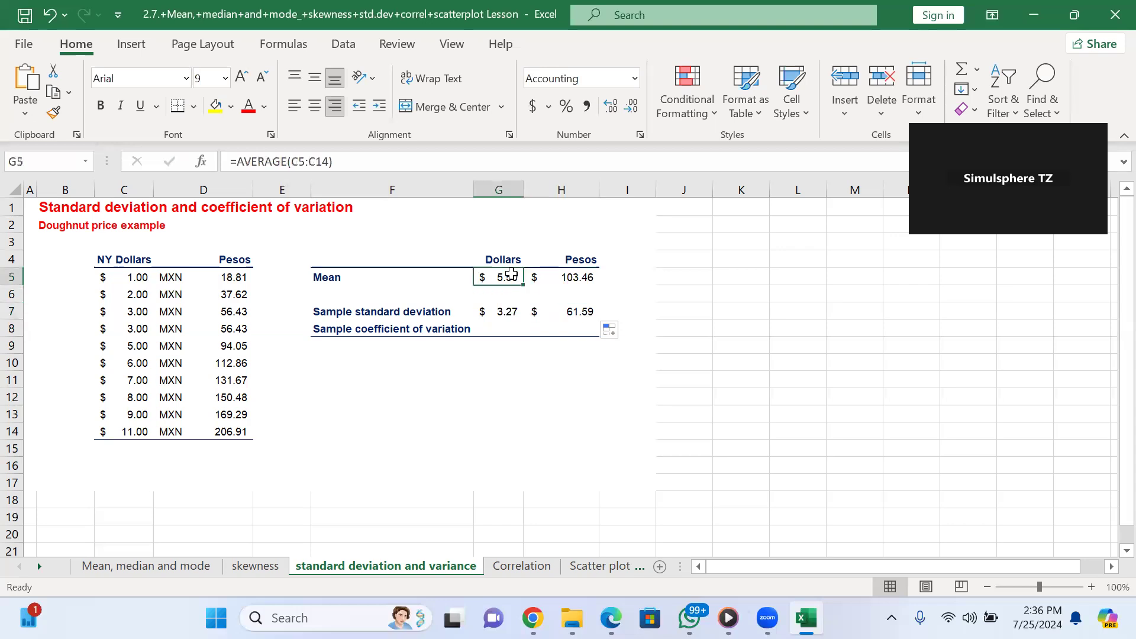
left_click(511, 312)
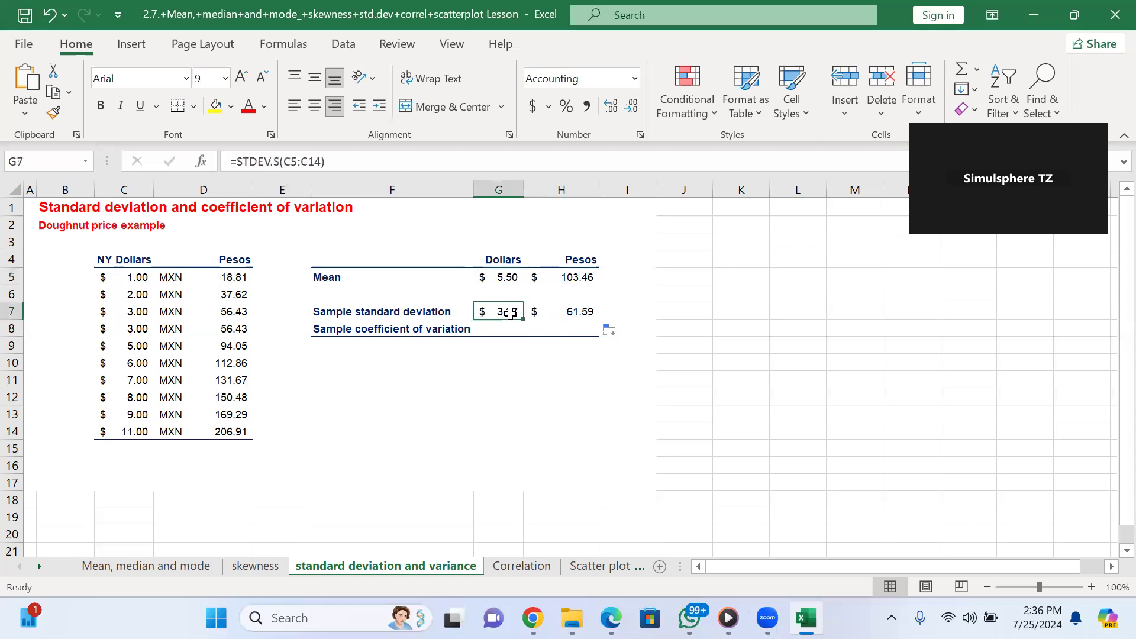
left_click(594, 277)
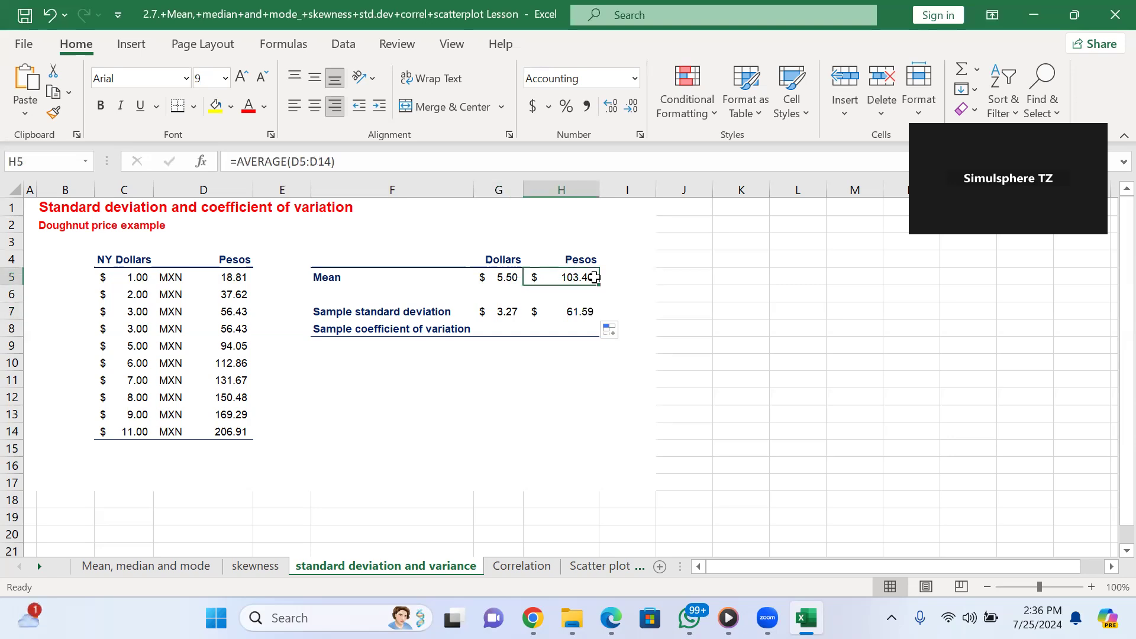
left_click(509, 329)
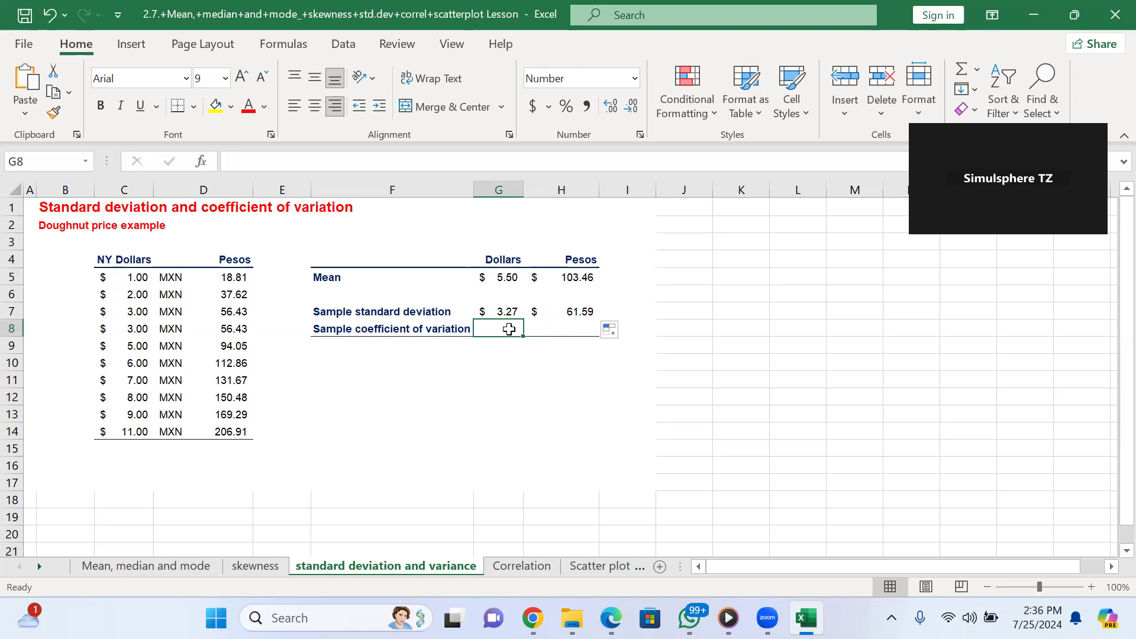
left_click(505, 312)
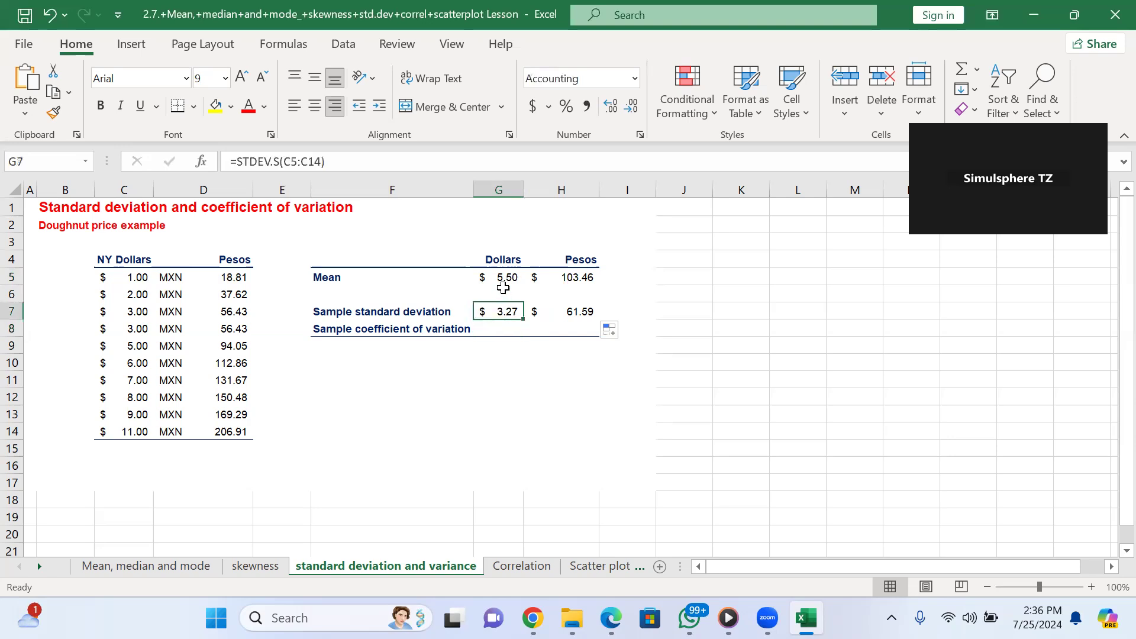
Step: Calculate the dollar sample coefficient of variation in G8 with =G7/G5 and copy the formula across to the peso cell H8
left_click(502, 331)
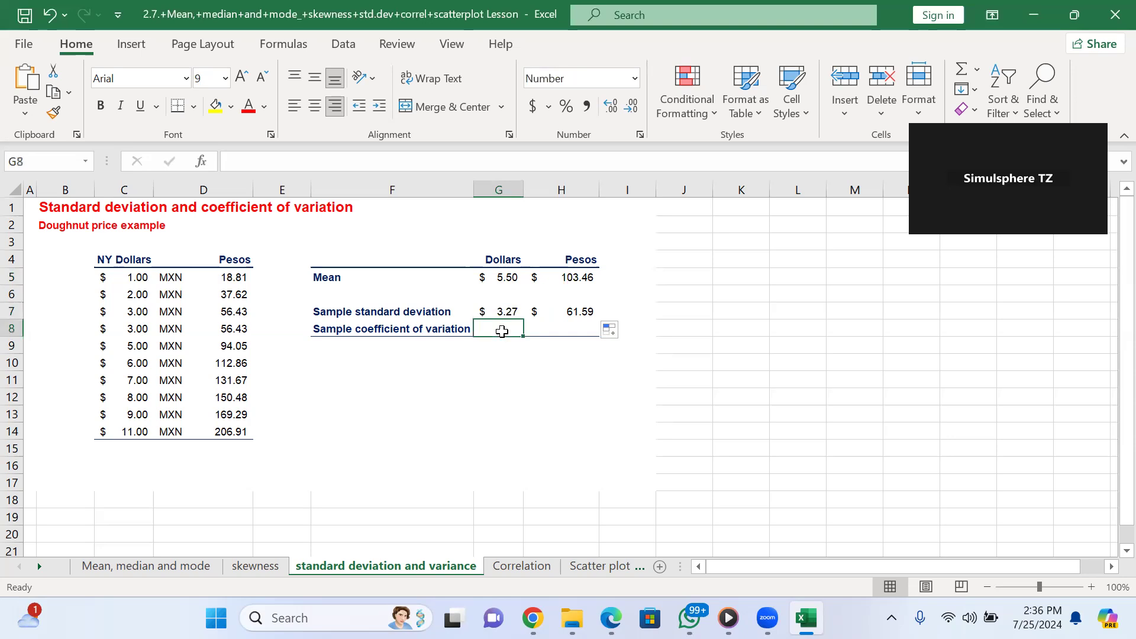
type("=")
left_click(507, 309)
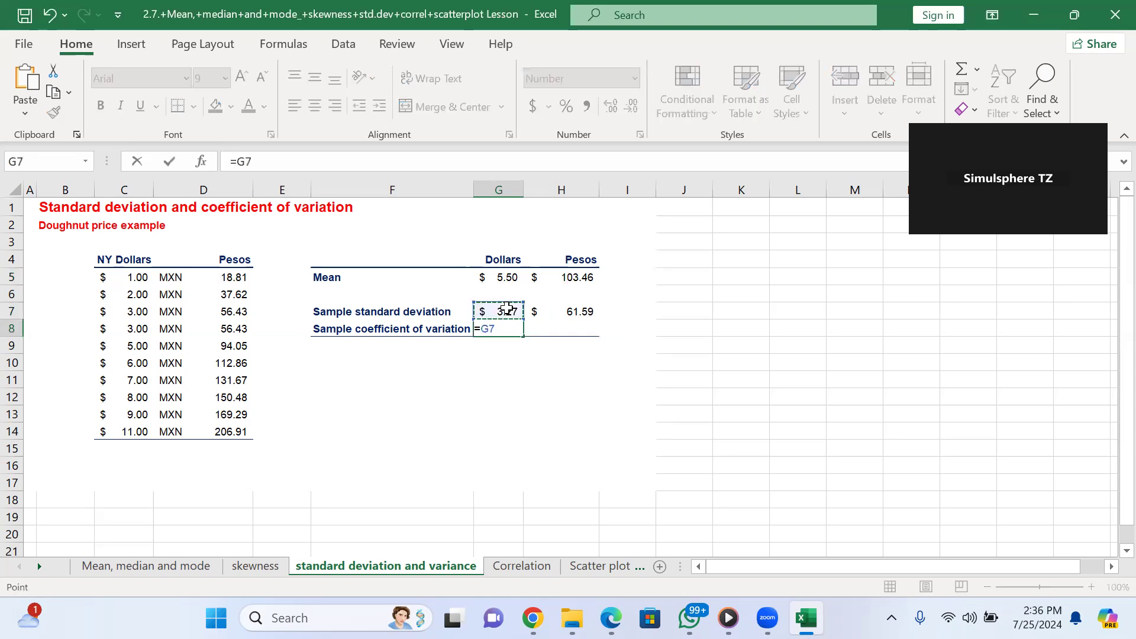
type("/")
left_click(515, 275)
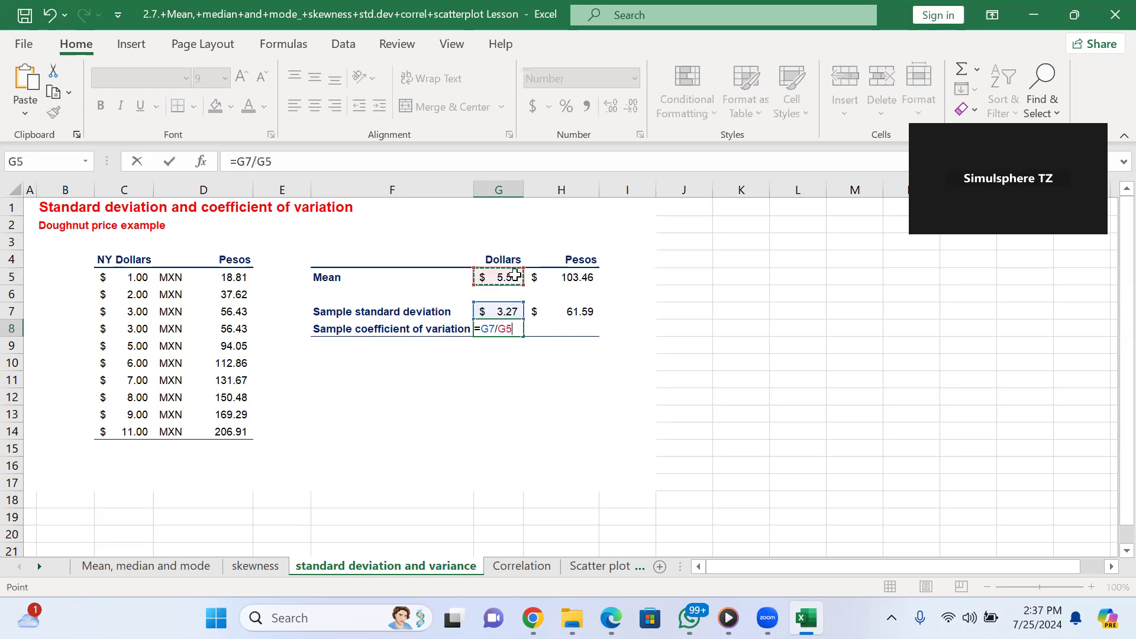
key("Return")
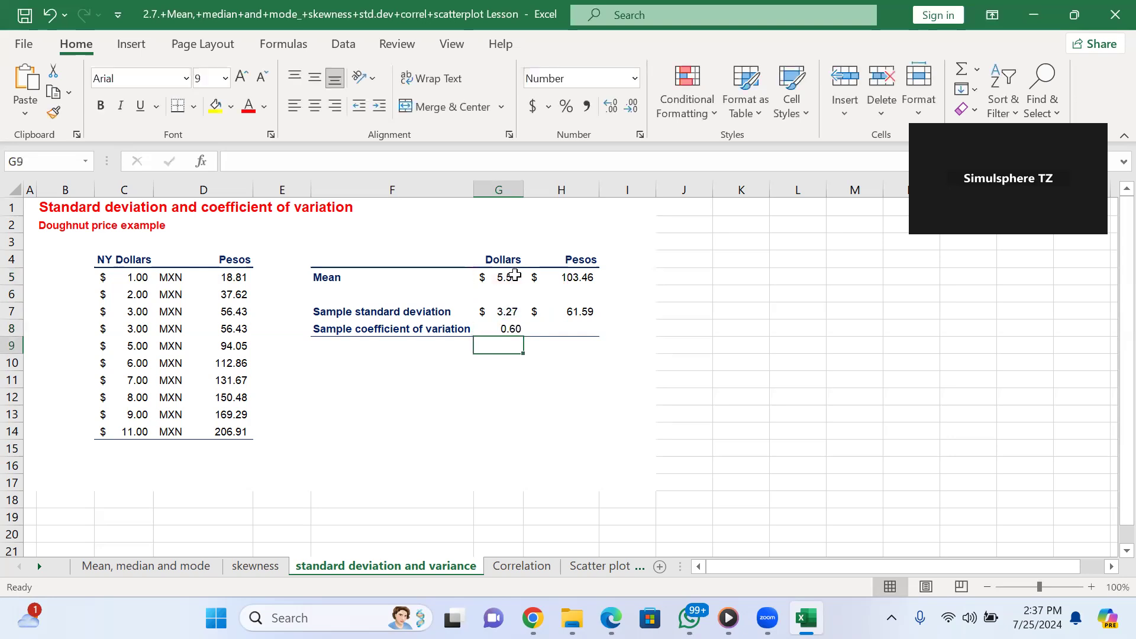
left_click(516, 329)
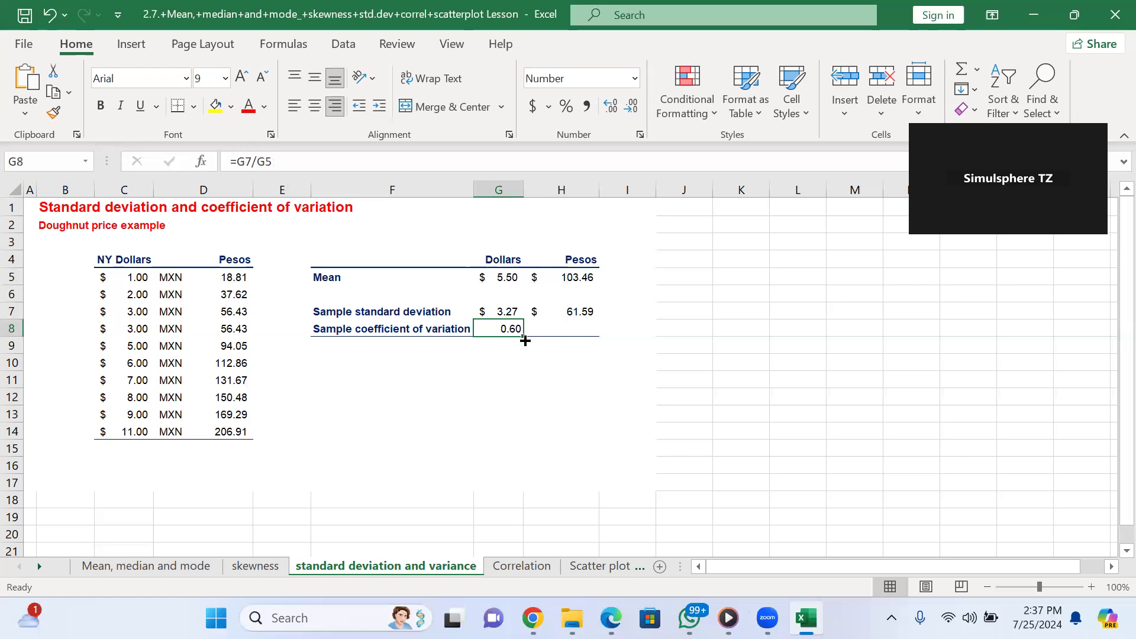
left_click_drag(524, 338, 594, 333)
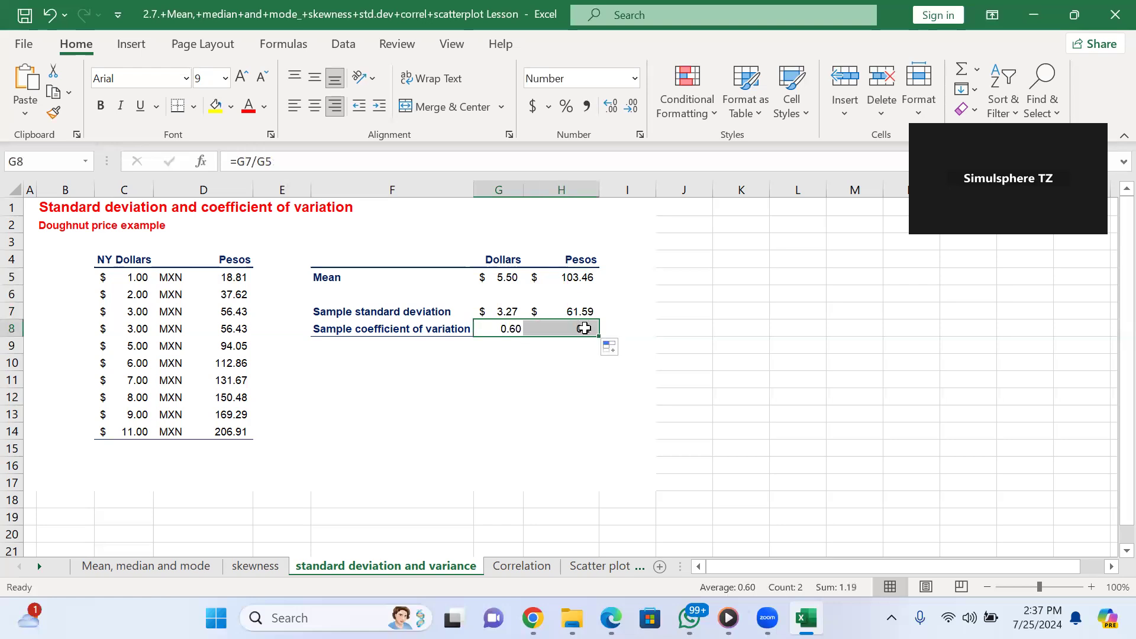
left_click(697, 387)
left_click(699, 335)
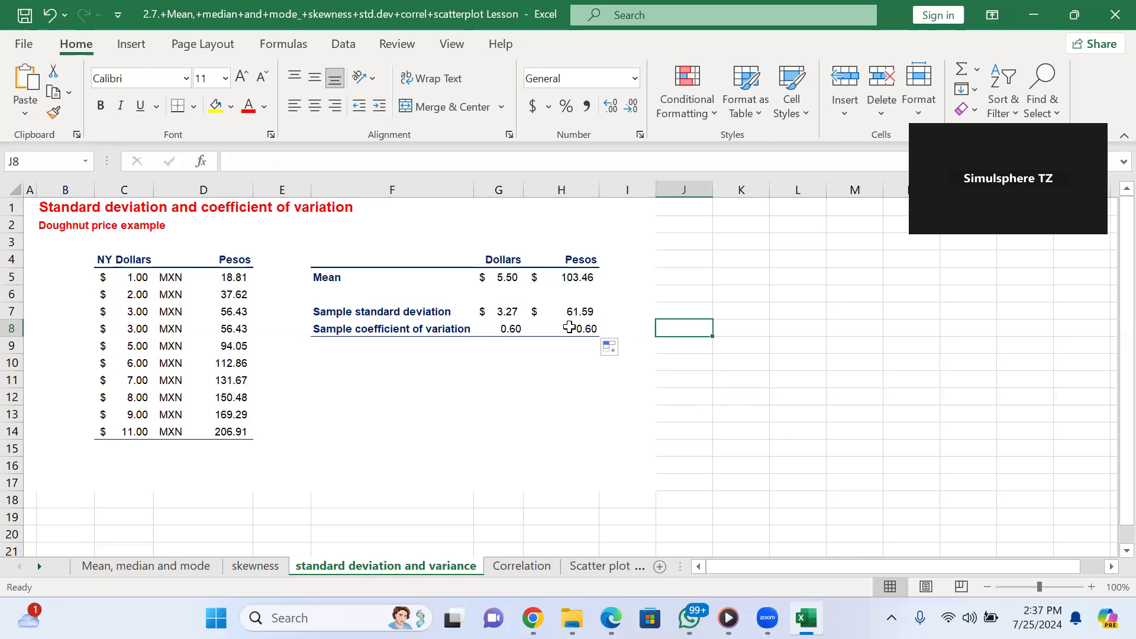
Step: Check the first peso and dollar prices in D5 and C5, then compare the two coefficients of variation in G8 and H8
left_click(242, 278)
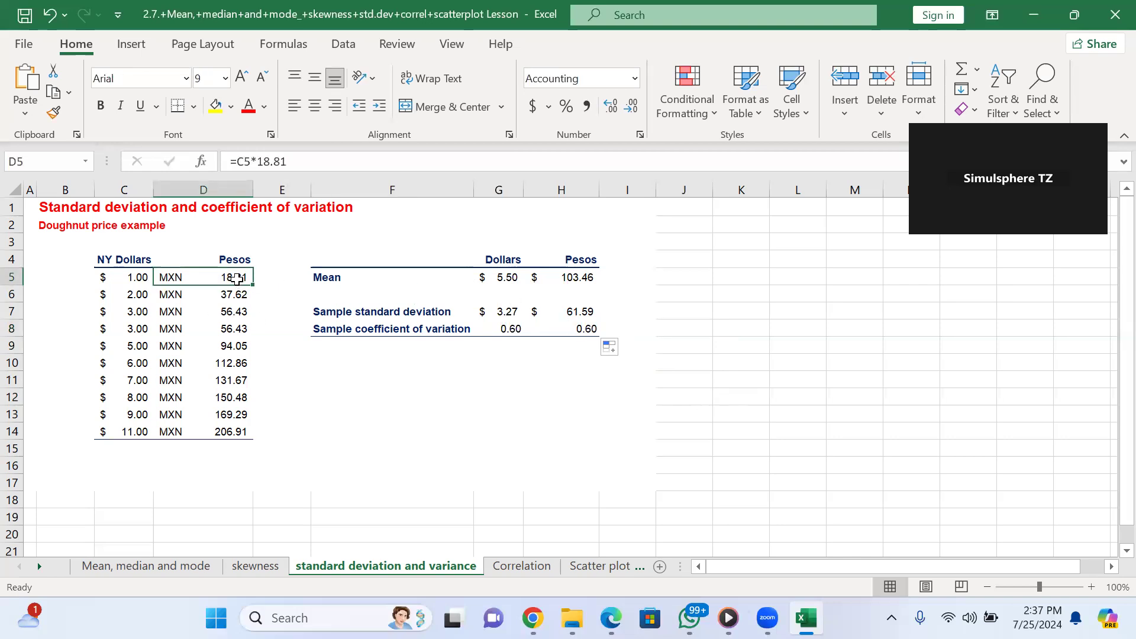
left_click(129, 278)
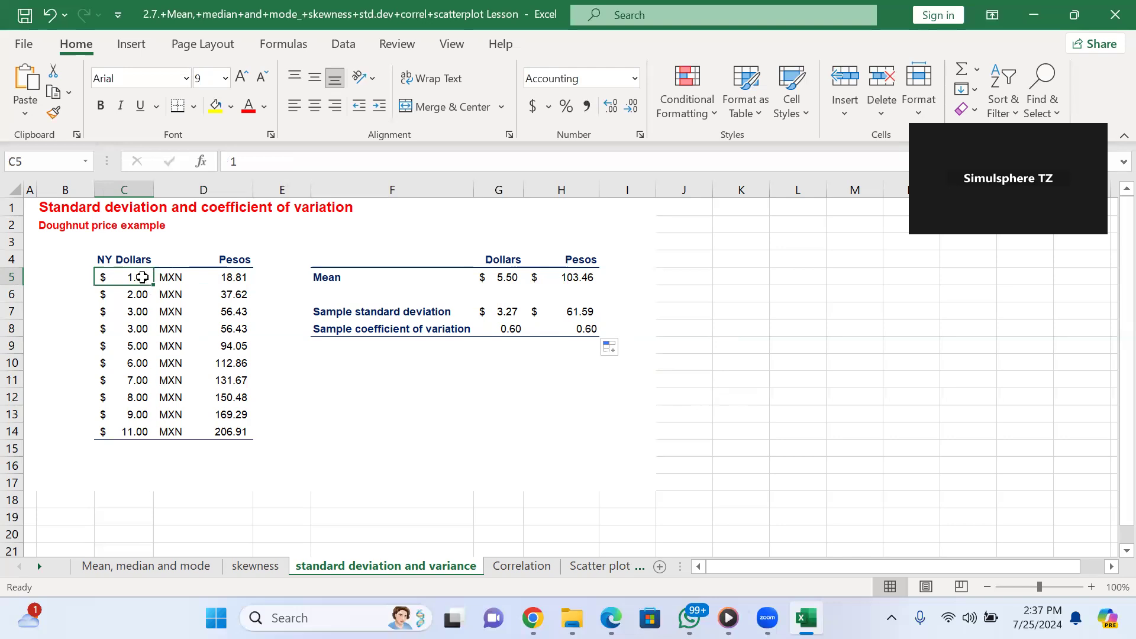
left_click(500, 332)
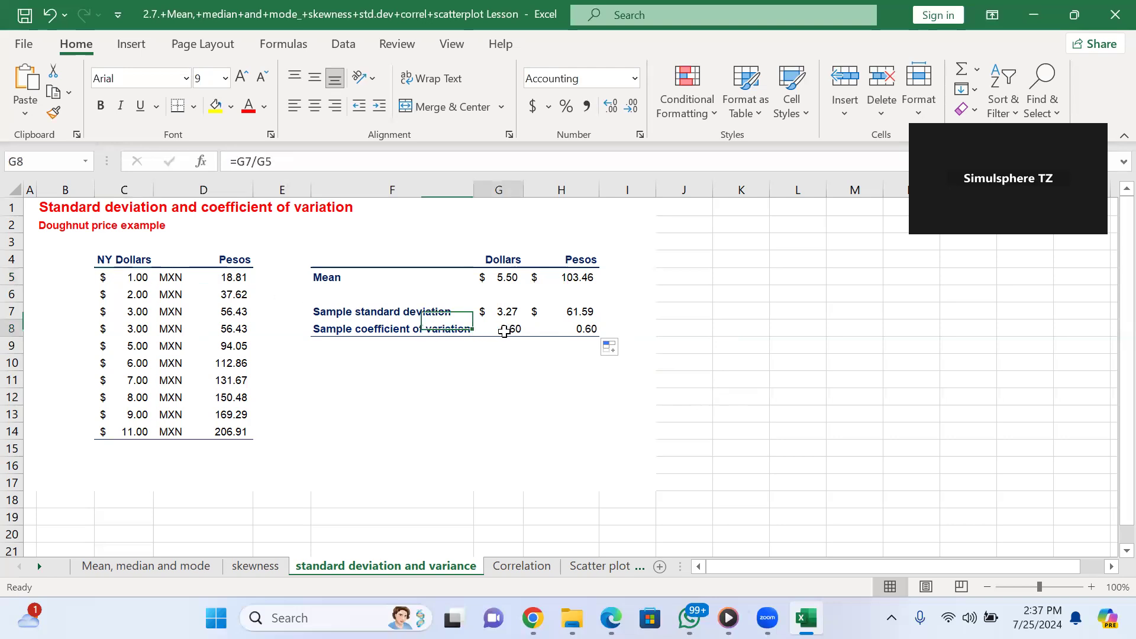
left_click(585, 331)
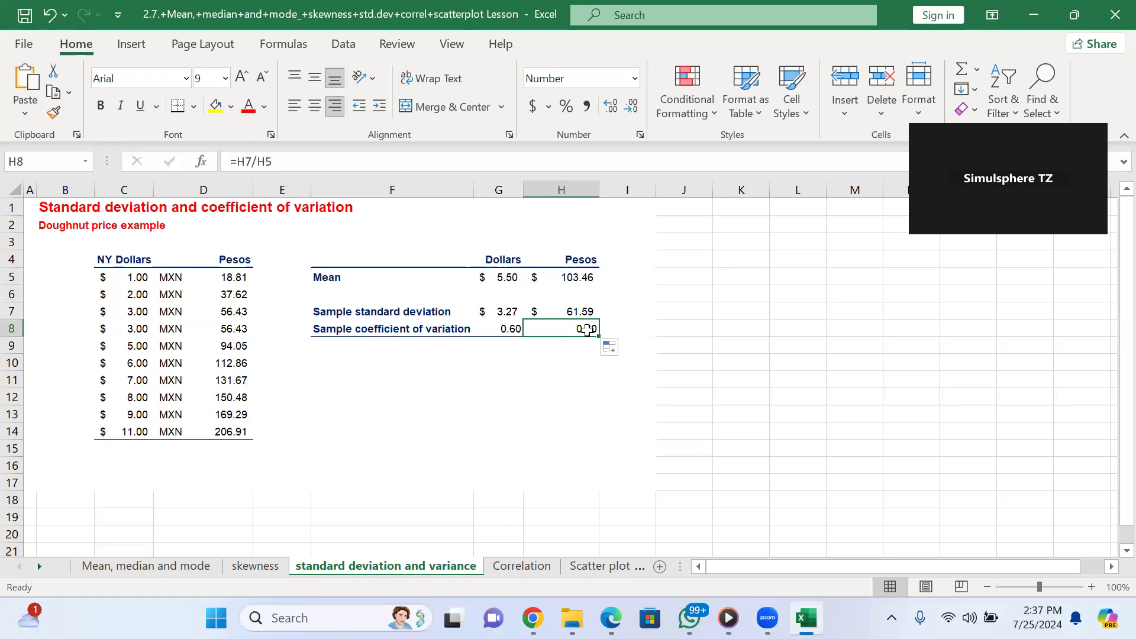